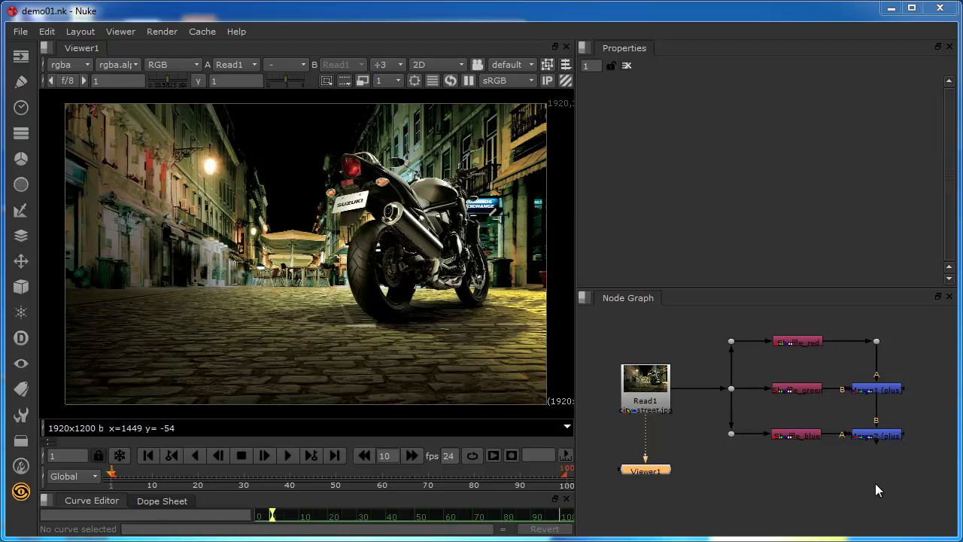
# - Move the Viewer1 node up so it sits closer below Read1
pyautogui.moveTo(925, 466); pyautogui.dragTo(703, 322)
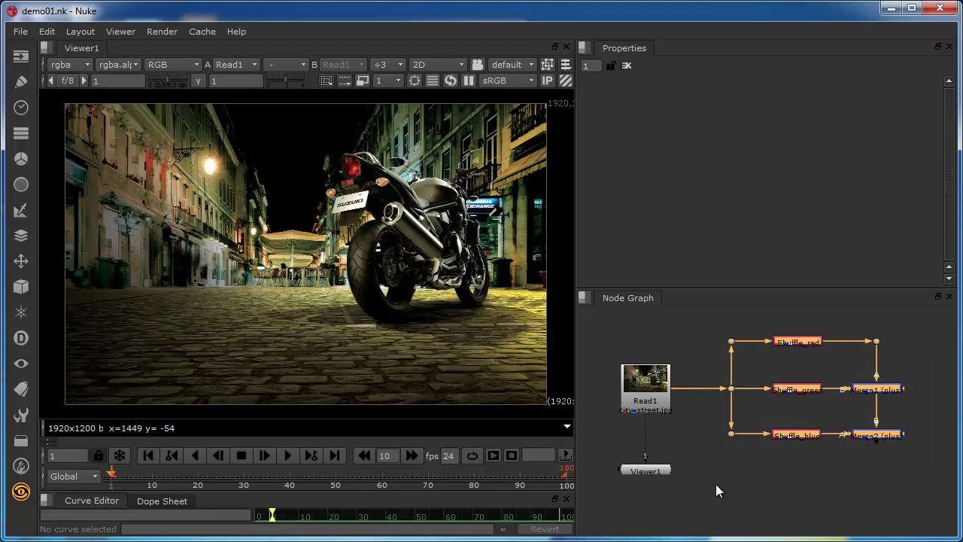
pyautogui.click(715, 486)
pyautogui.moveTo(640, 471)
pyautogui.mouseDown()
pyautogui.moveTo(643, 483)
pyautogui.moveTo(645, 460)
pyautogui.mouseUp()
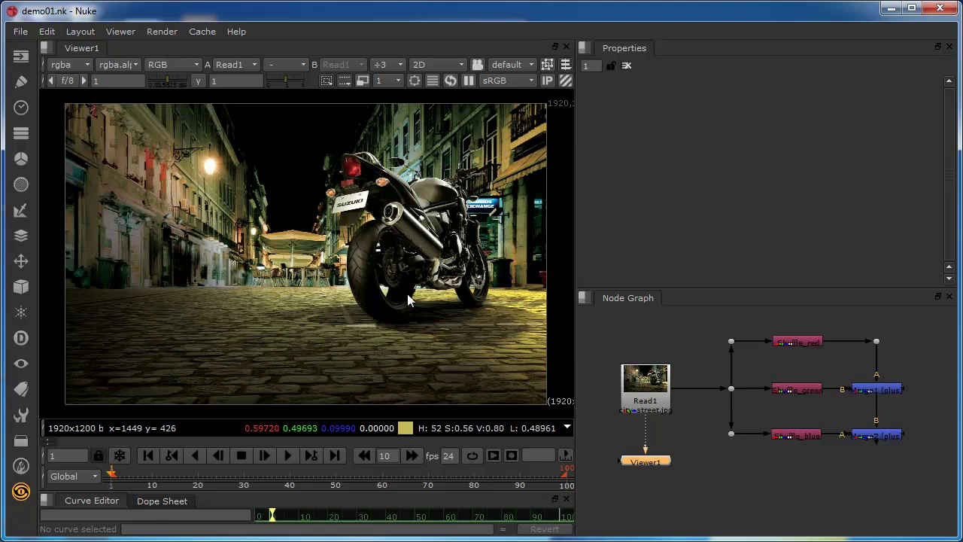
pyautogui.click(87, 64)
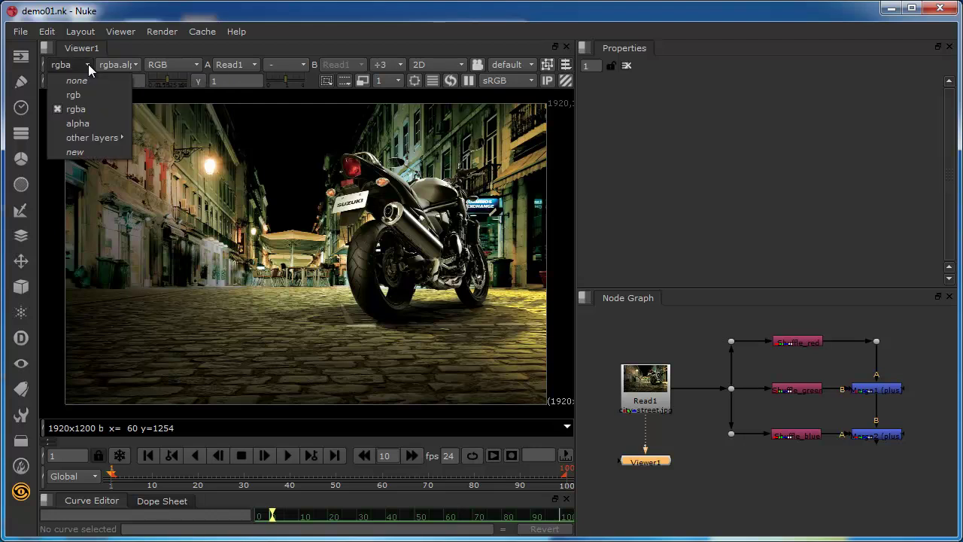
pyautogui.click(79, 111)
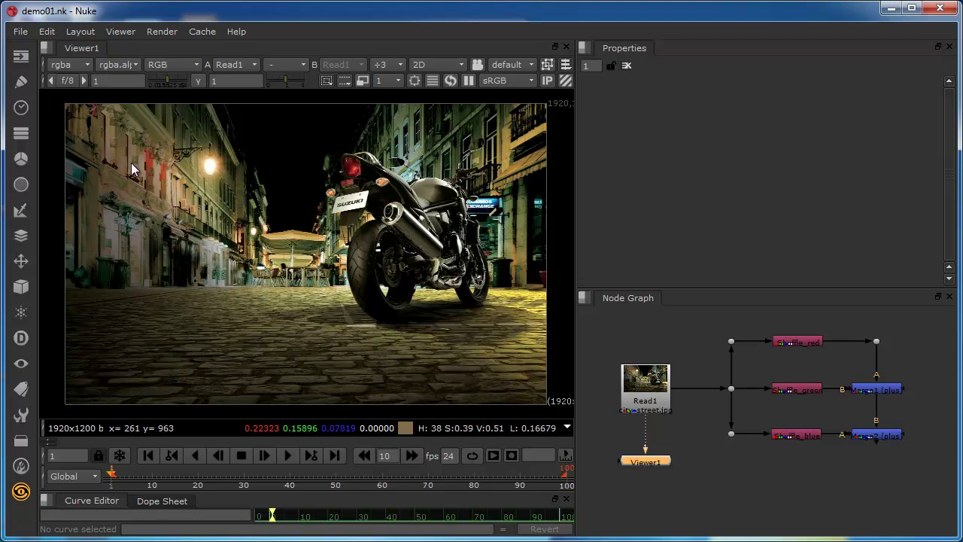
pyautogui.click(67, 65)
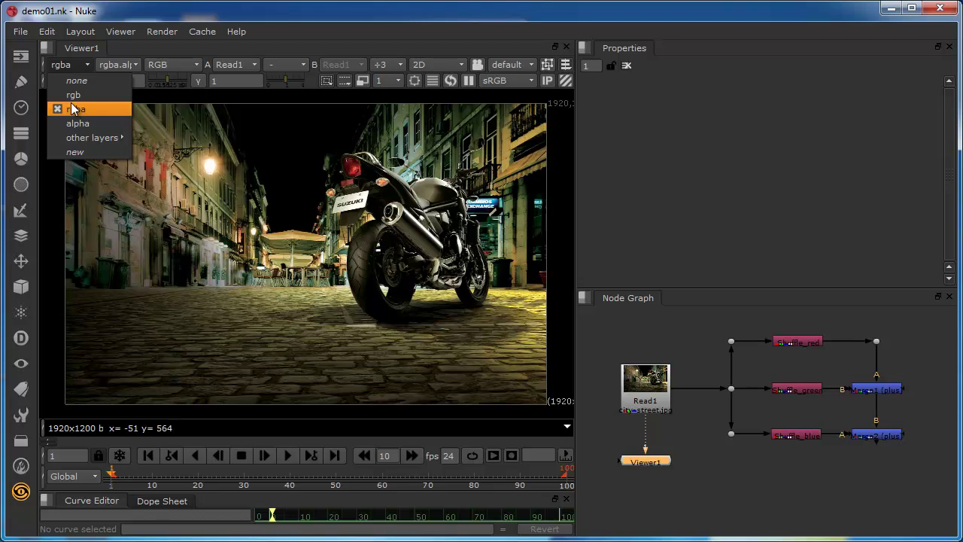
pyautogui.moveTo(76, 138)
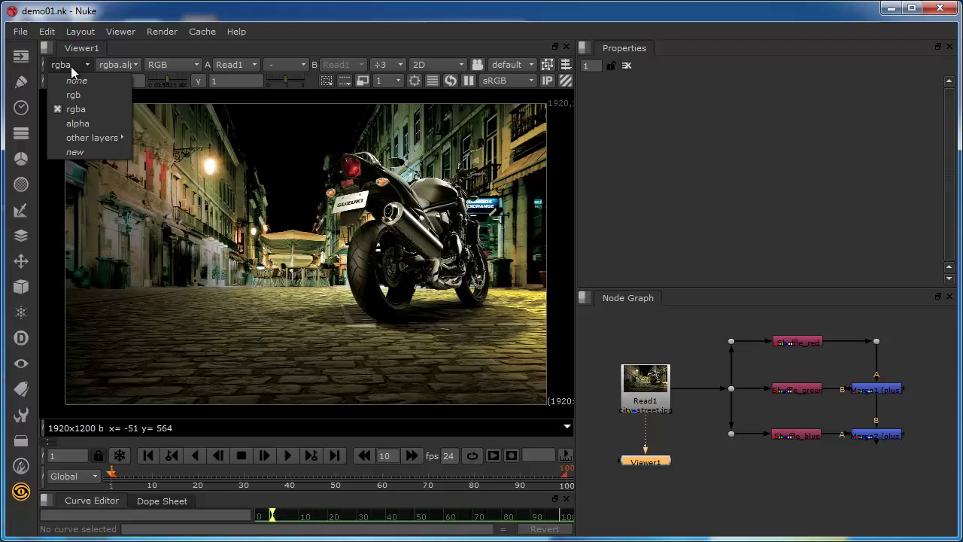
# - Nudge Viewer1 slightly higher and bring up the viewer's channel display list (Luminance, RGB, R, G, B, A)
pyautogui.click(642, 463)
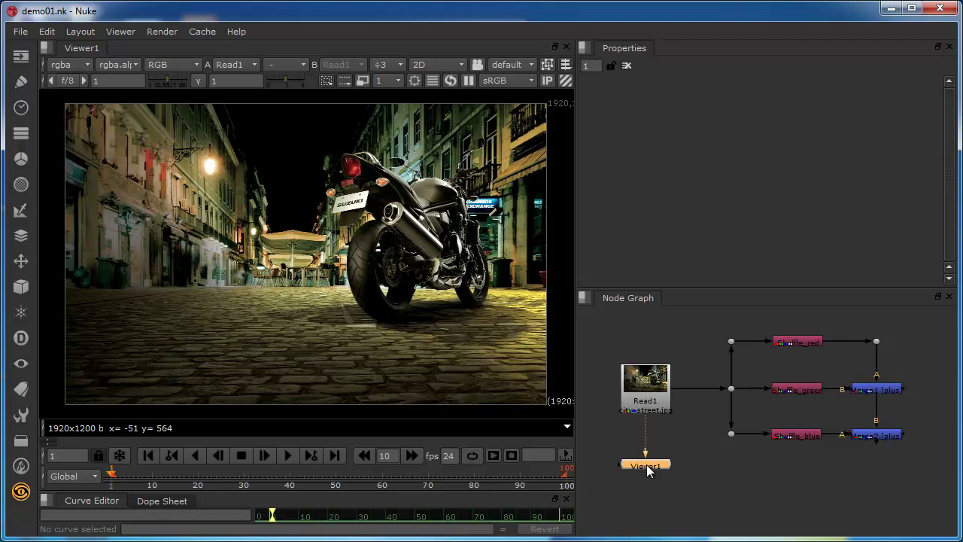
pyautogui.moveTo(646, 464)
pyautogui.mouseDown()
pyautogui.moveTo(622, 453)
pyautogui.moveTo(643, 459)
pyautogui.mouseUp()
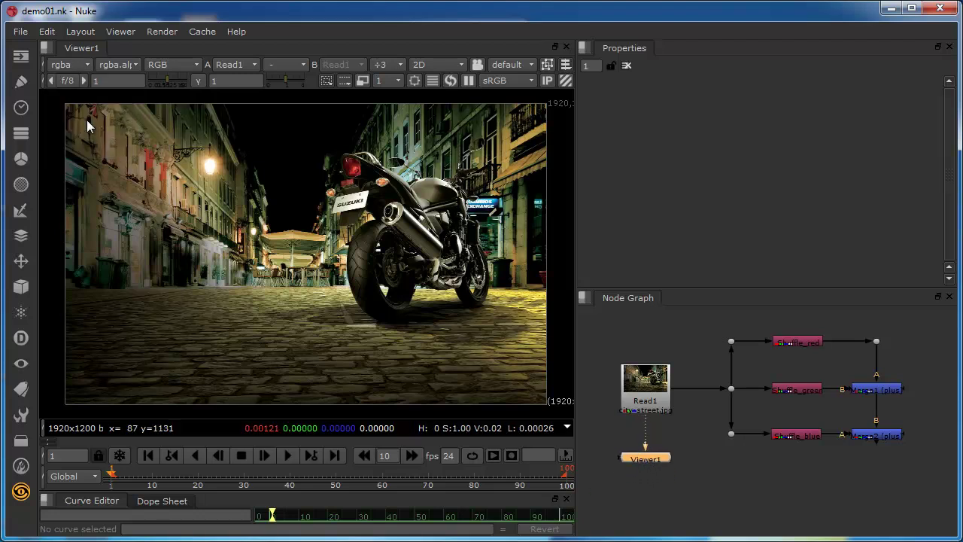
pyautogui.click(75, 65)
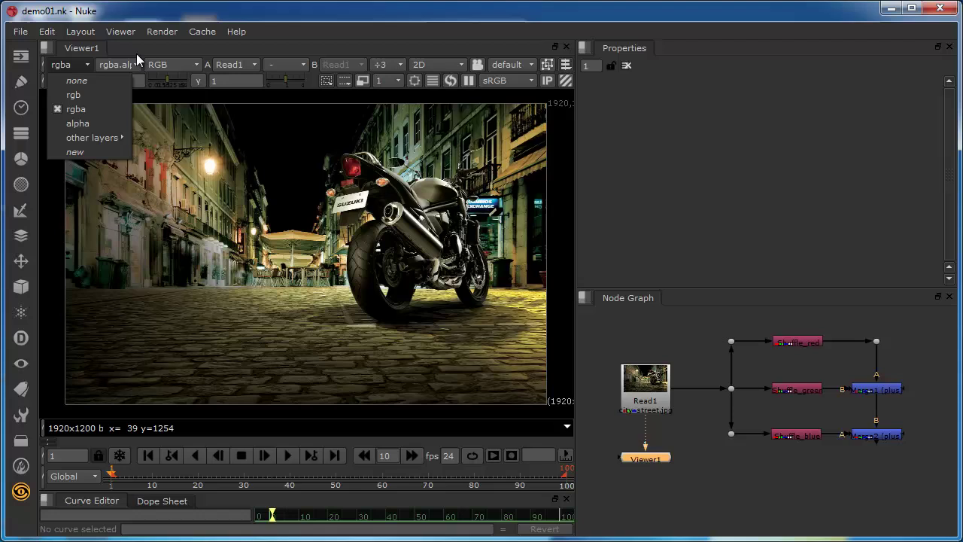
pyautogui.click(175, 67)
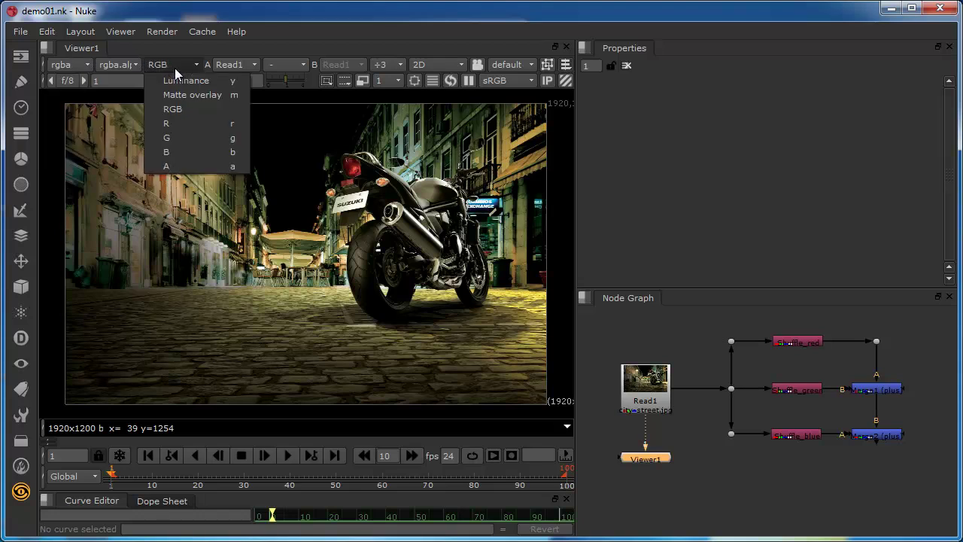
# - Preview the red channel, then show only the green channel as greyscale in the viewer
pyautogui.click(179, 122)
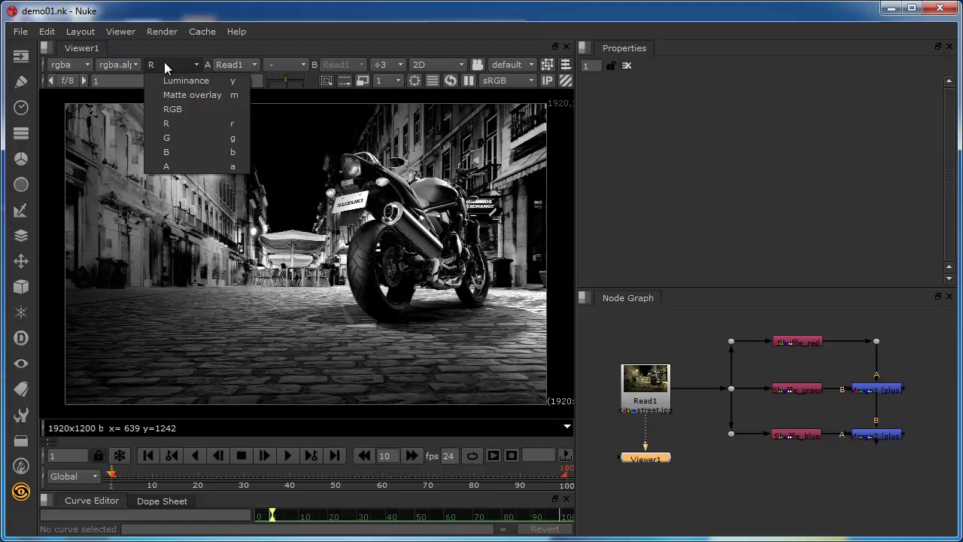
pyautogui.click(169, 137)
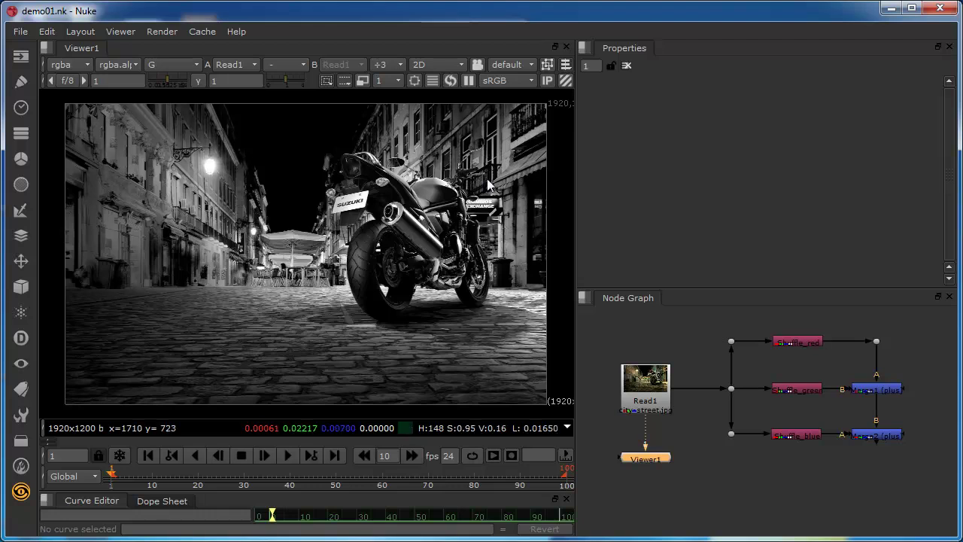
# - Preview the blue channel alone, then return the viewer to full RGB colour
pyautogui.click(171, 65)
pyautogui.click(172, 151)
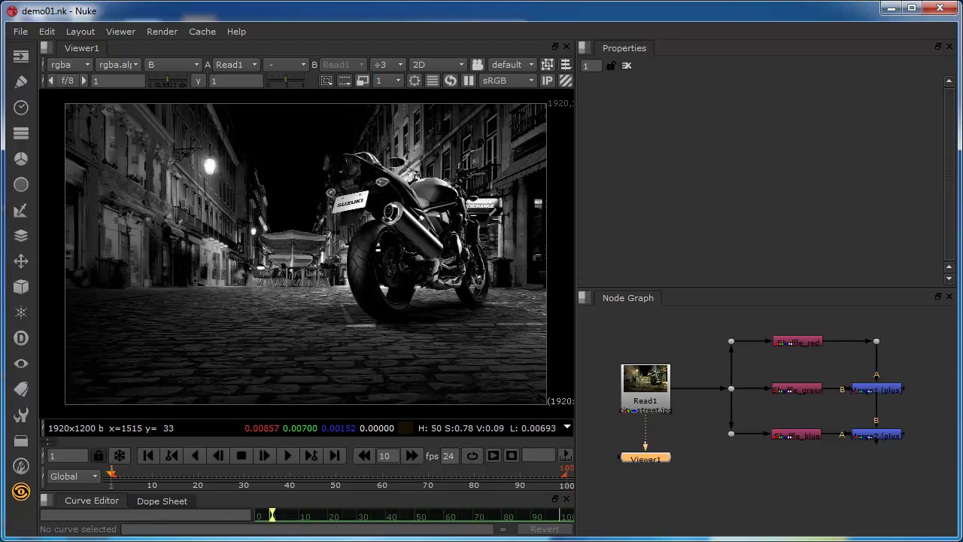
pyautogui.click(172, 64)
pyautogui.click(177, 110)
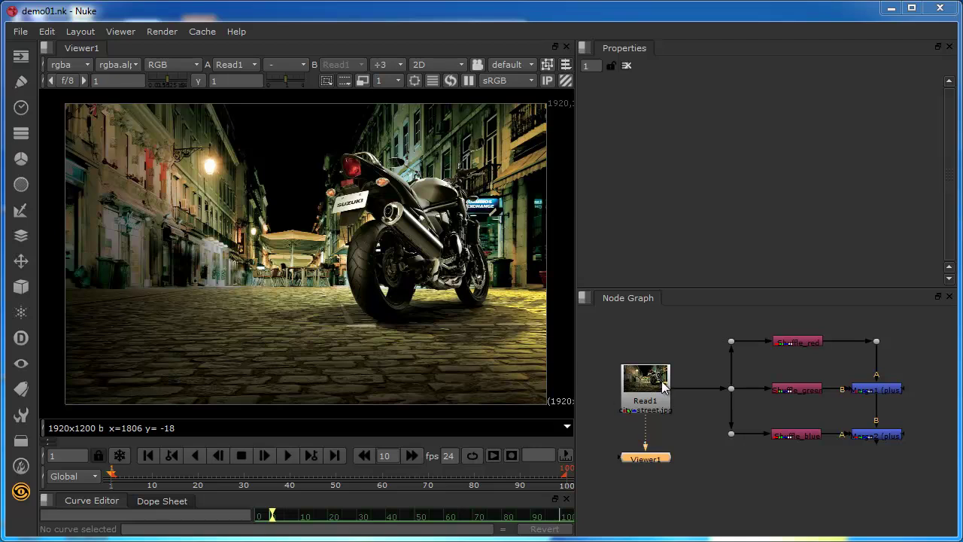
# - Detach Viewer1 from Read1, connect it to Shuffle_red, and show Shuffle_red's properties
pyautogui.moveTo(721, 326); pyautogui.dragTo(922, 462)
pyautogui.click(694, 490)
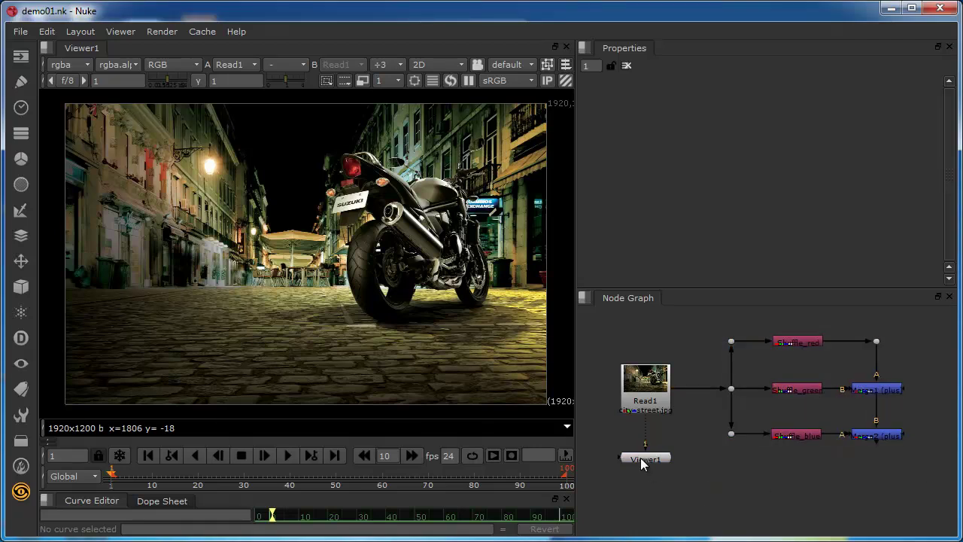
pyautogui.moveTo(641, 461); pyautogui.dragTo(710, 495)
pyautogui.hotkey('ctrl', 'd')
pyautogui.moveTo(701, 462); pyautogui.dragTo(798, 340)
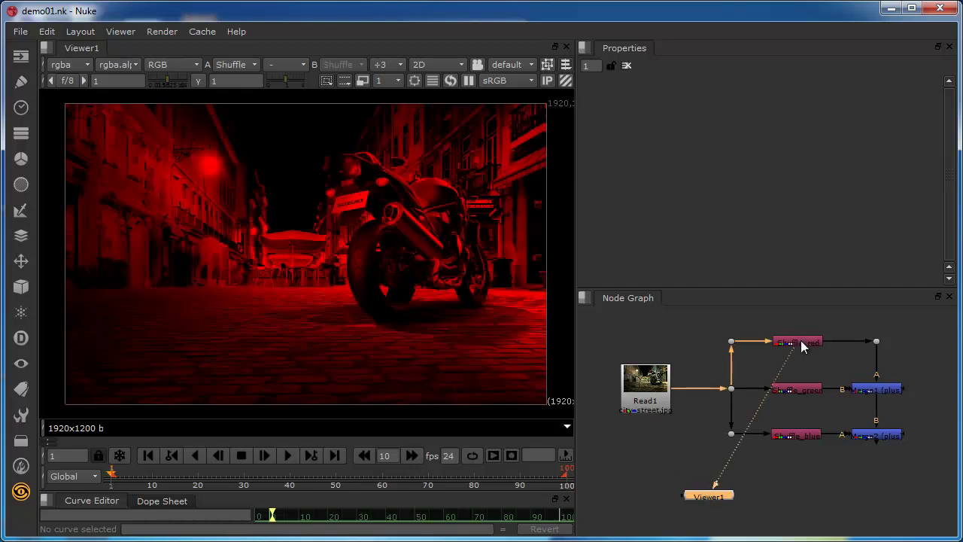
pyautogui.doubleClick(800, 340)
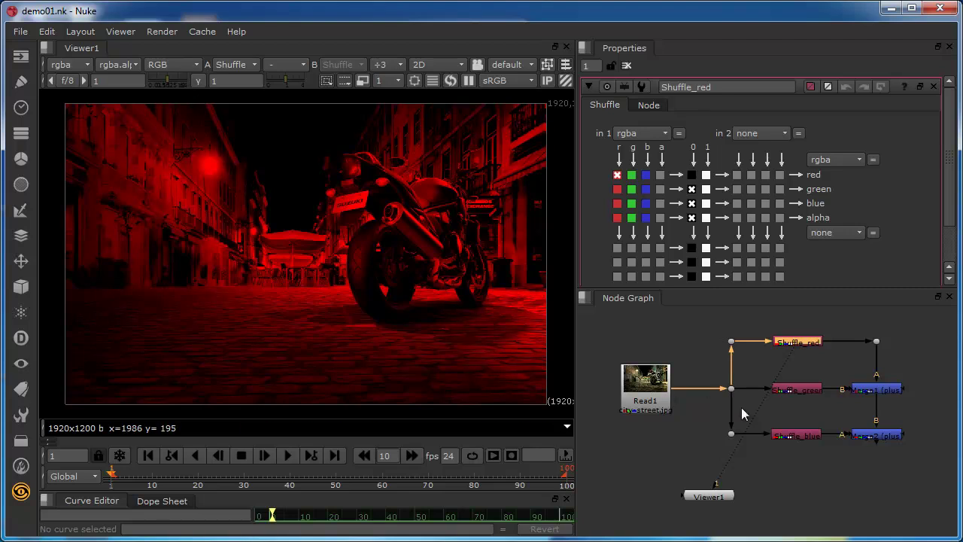
# - View Shuffle_green's output, then connect the viewer to Merge1 and show its plus settings
pyautogui.moveTo(719, 487); pyautogui.dragTo(785, 400)
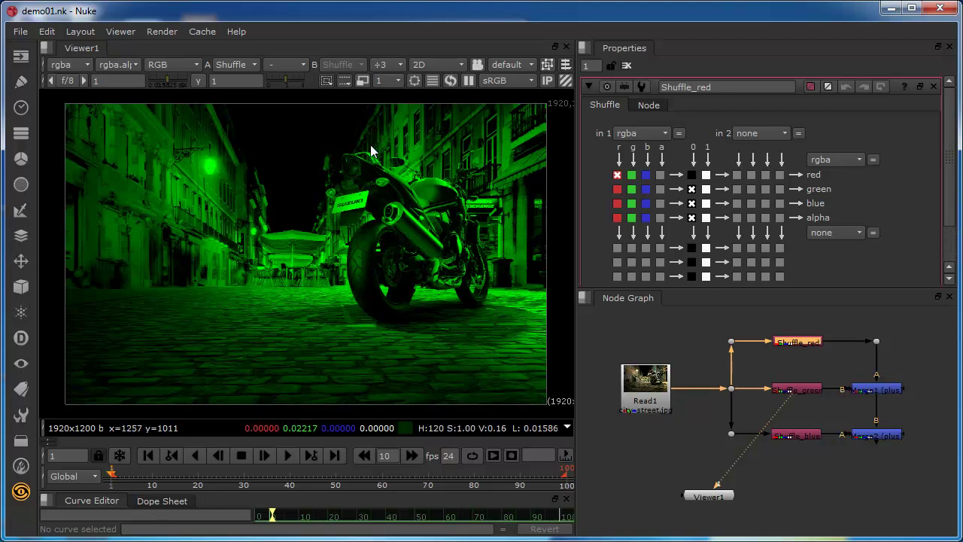
pyautogui.moveTo(716, 490); pyautogui.dragTo(872, 388)
pyautogui.doubleClick(874, 391)
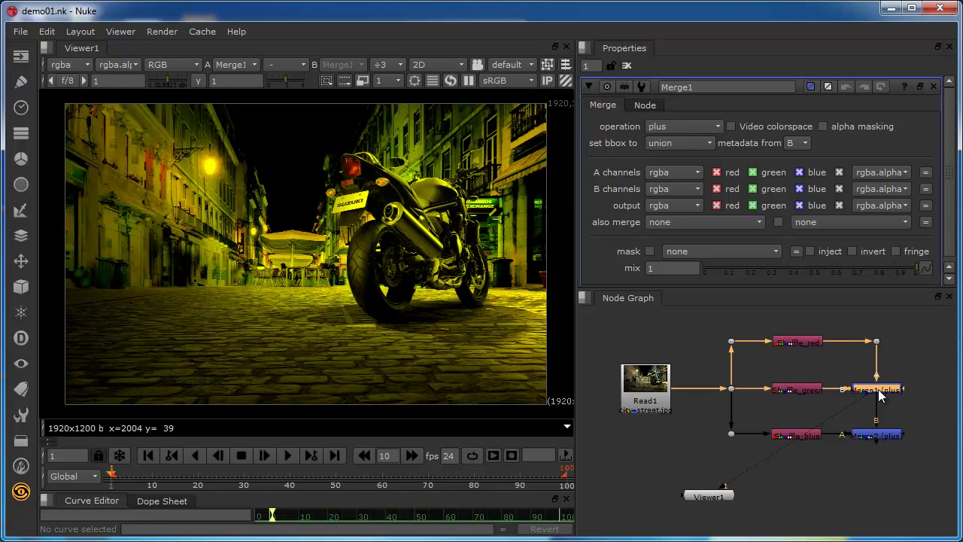
# - Feed Viewer1 from Merge2, place it below Merge2, and select Read1
pyautogui.moveTo(711, 496); pyautogui.dragTo(930, 343)
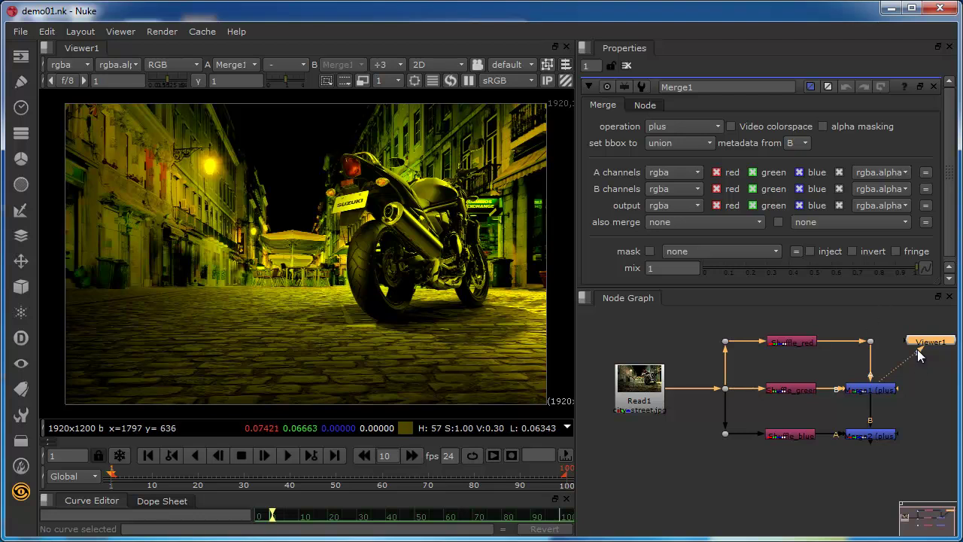
pyautogui.moveTo(916, 349); pyautogui.dragTo(892, 436)
pyautogui.click(871, 436)
pyautogui.click(879, 396)
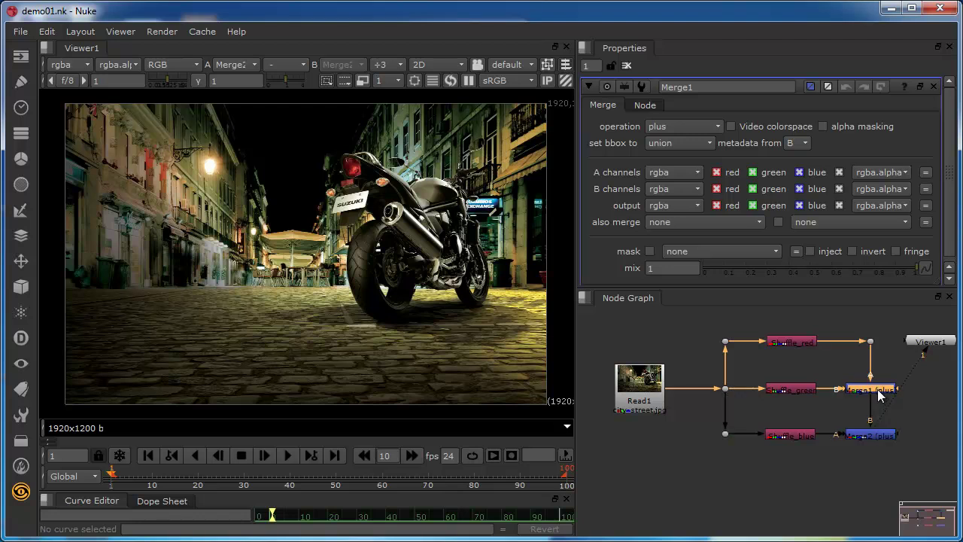
pyautogui.click(885, 438)
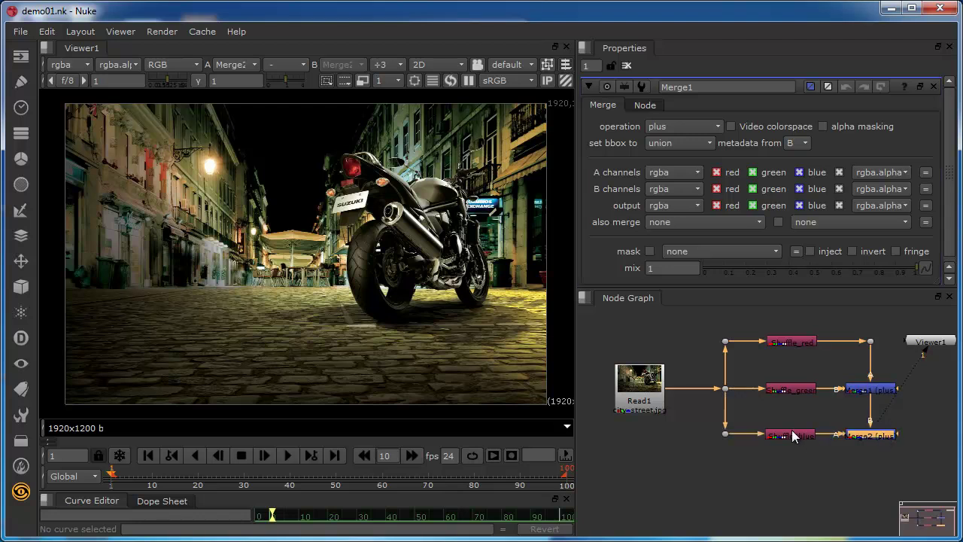
pyautogui.moveTo(925, 345); pyautogui.dragTo(869, 510)
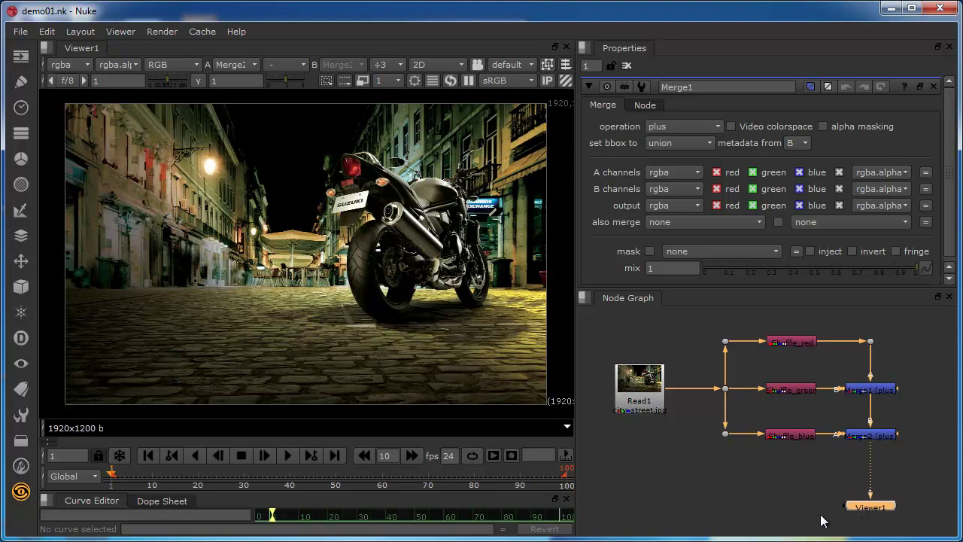
pyautogui.click(643, 385)
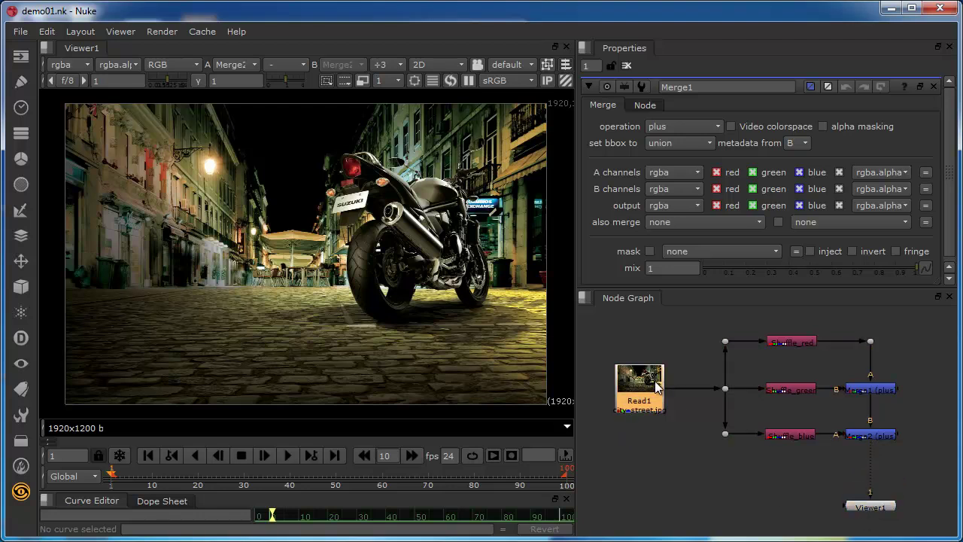
# - Wire Read1 as viewer input 2 and compare the Merge2 result against the original image
pyautogui.press('2')
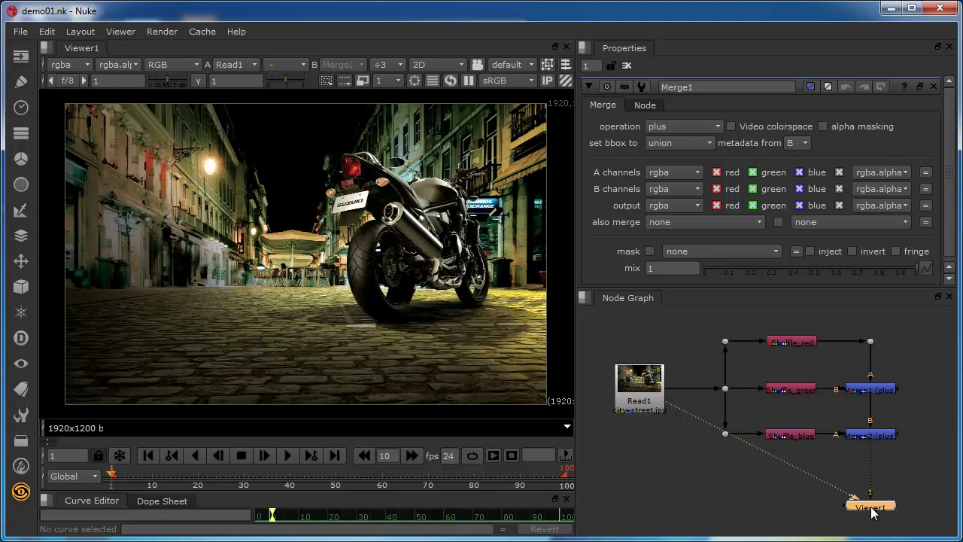
pyautogui.moveTo(872, 511); pyautogui.dragTo(873, 523)
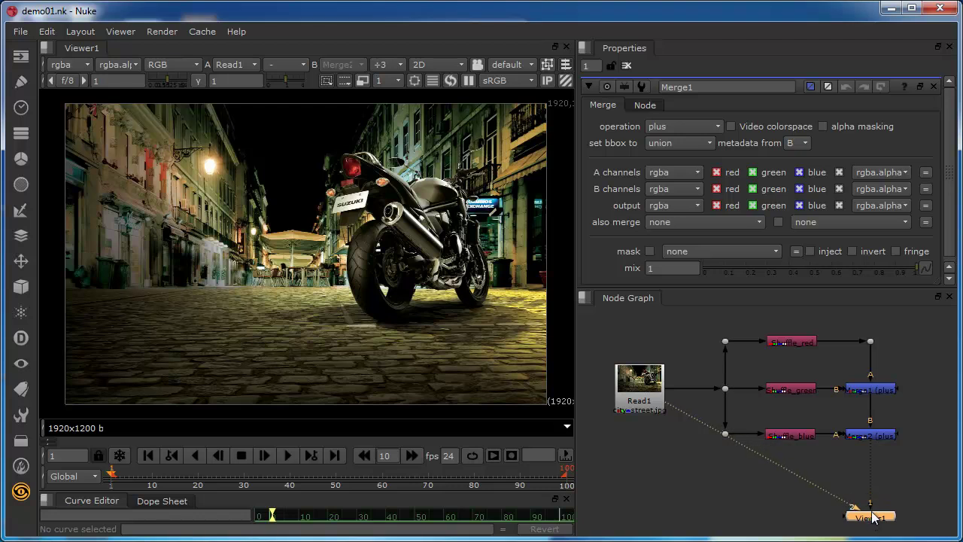
pyautogui.press('1')
pyautogui.press('2')
# - Disconnect Merge2 and Read1 from the viewer, then place Viewer1 under Read1 fed only by it
pyautogui.click(860, 436)
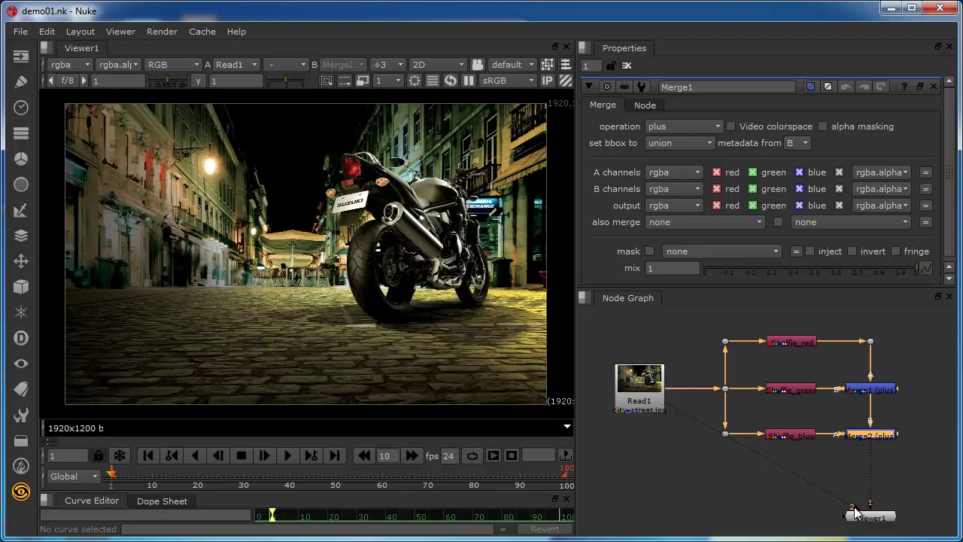
pyautogui.moveTo(852, 509); pyautogui.dragTo(727, 512)
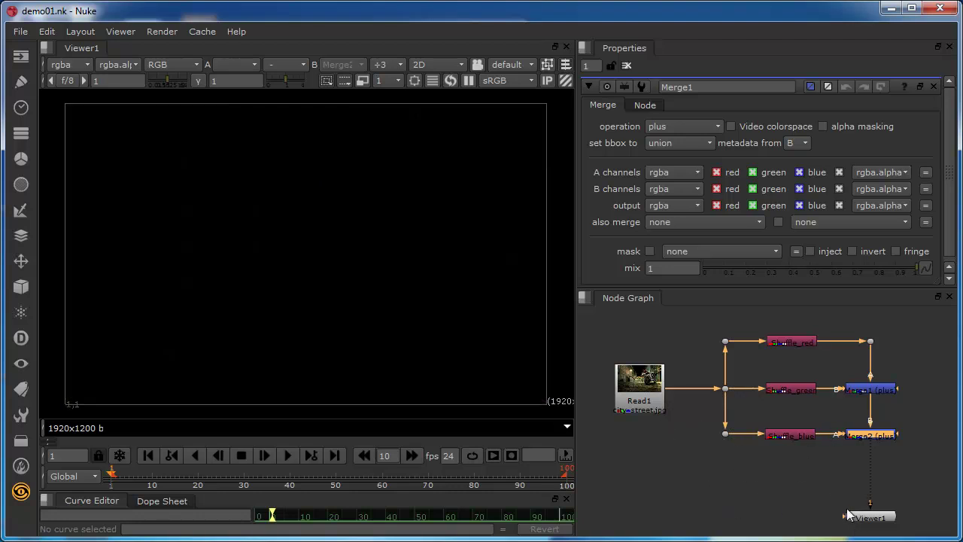
pyautogui.moveTo(872, 511); pyautogui.dragTo(850, 484)
pyautogui.moveTo(857, 517); pyautogui.dragTo(723, 488)
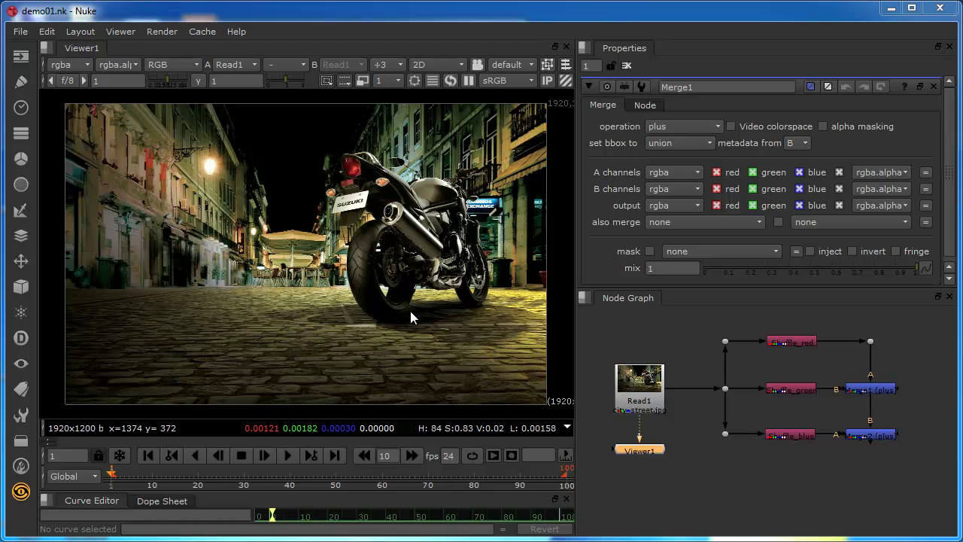
pyautogui.click(88, 64)
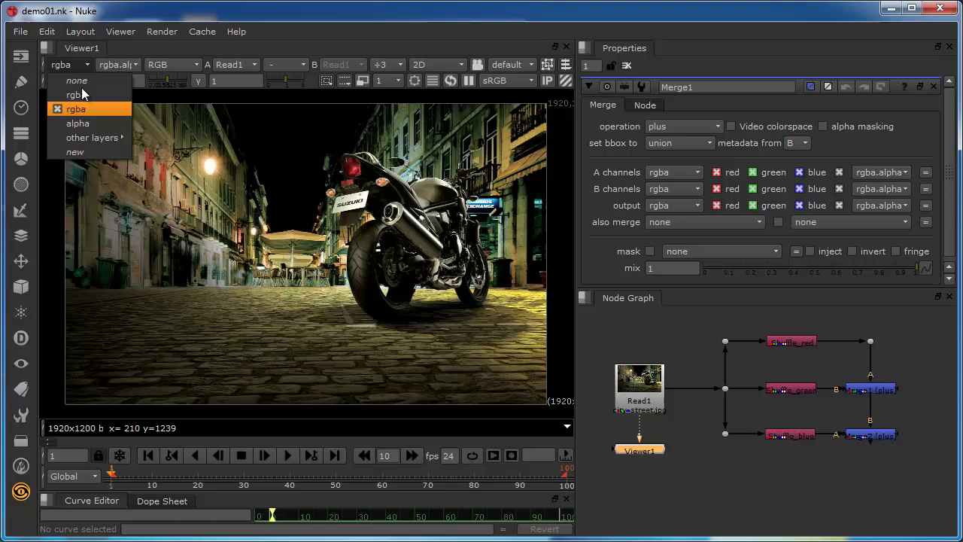
pyautogui.click(190, 64)
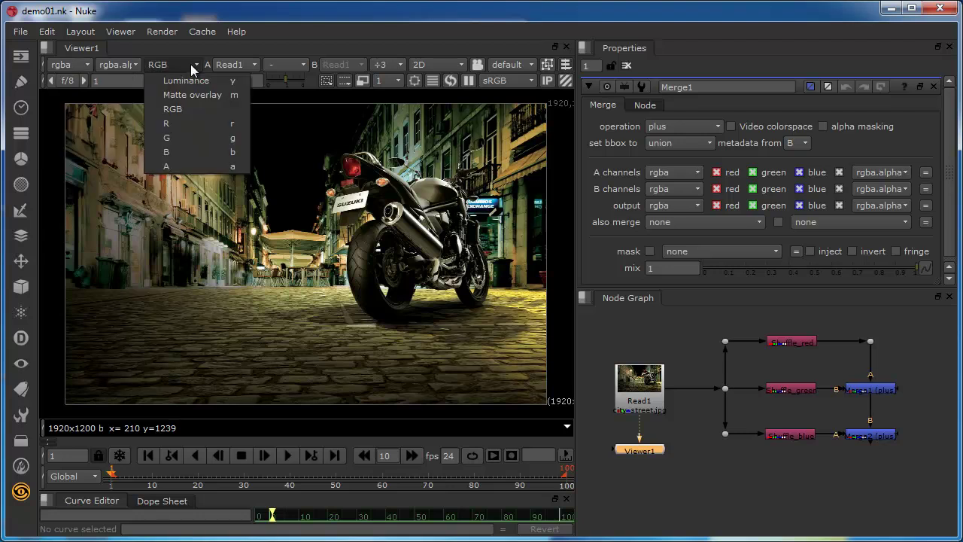
pyautogui.click(192, 109)
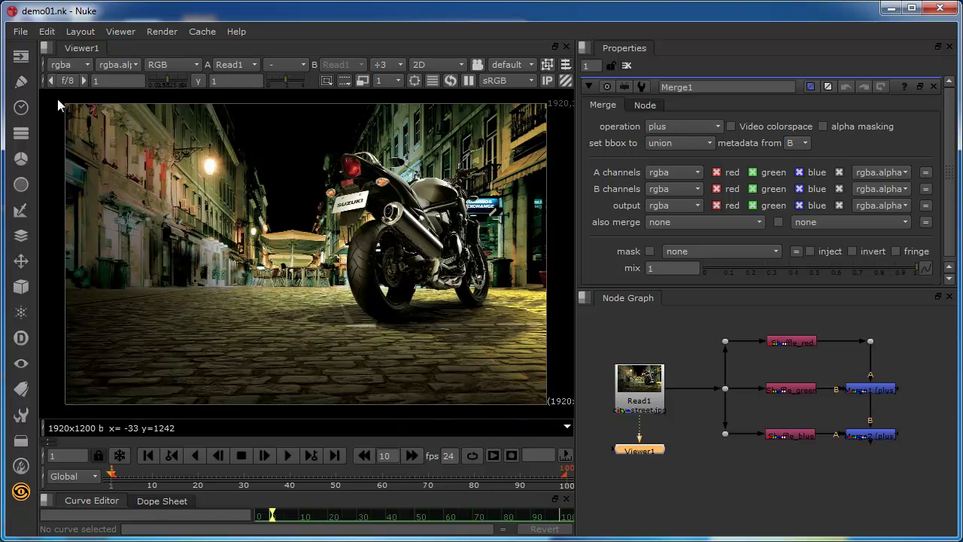